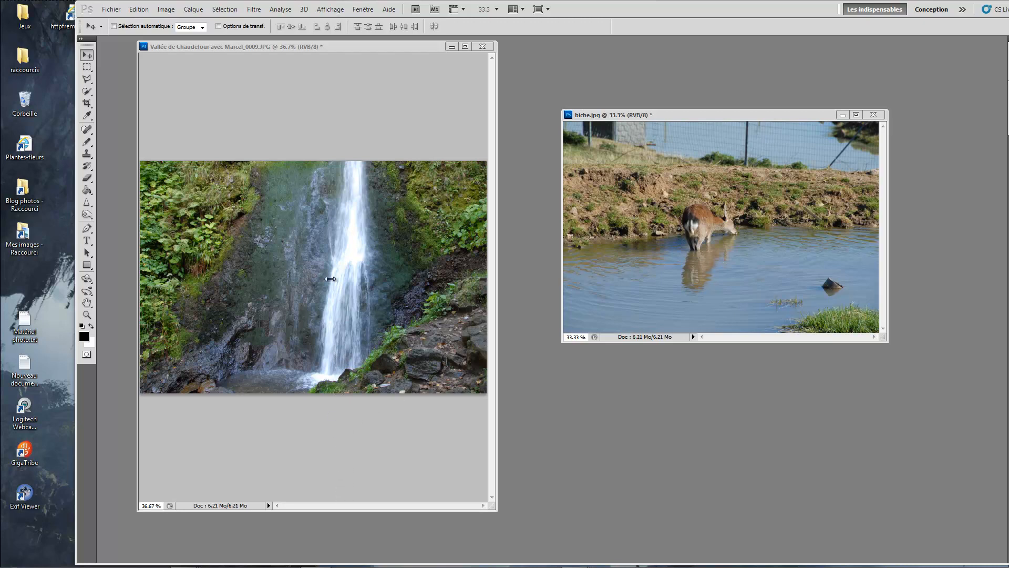
Step: Extend the waterfall photo's canvas downward to a height of 1800 pixels, with pixels as the unit and the anchor at top centre
left_click(356, 45)
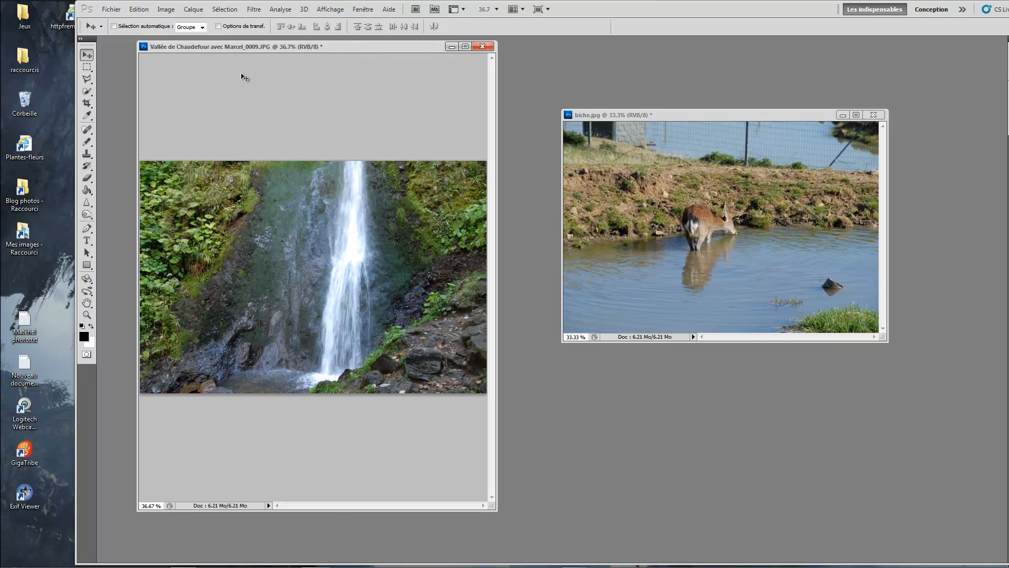
left_click(166, 10)
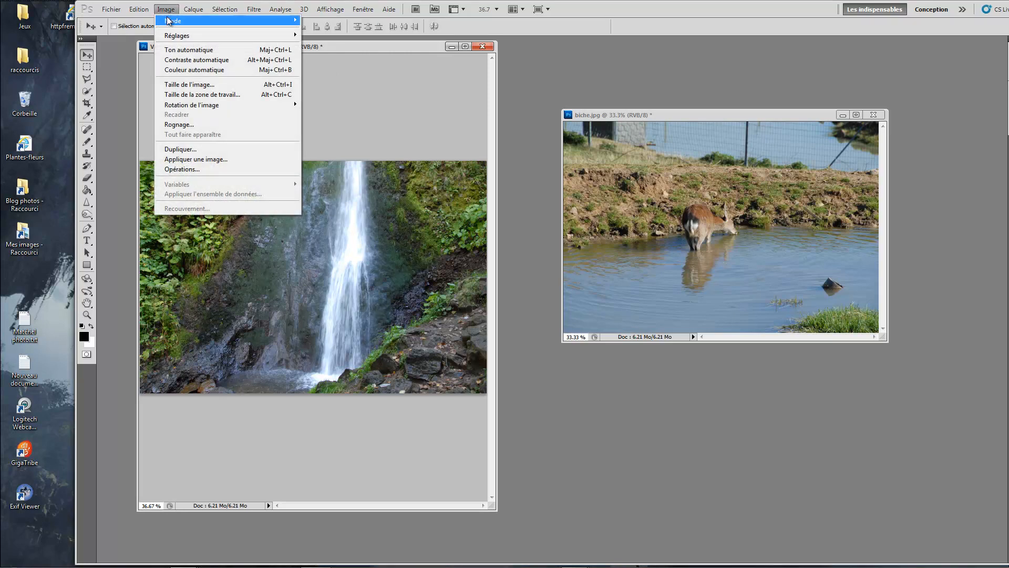
left_click(183, 96)
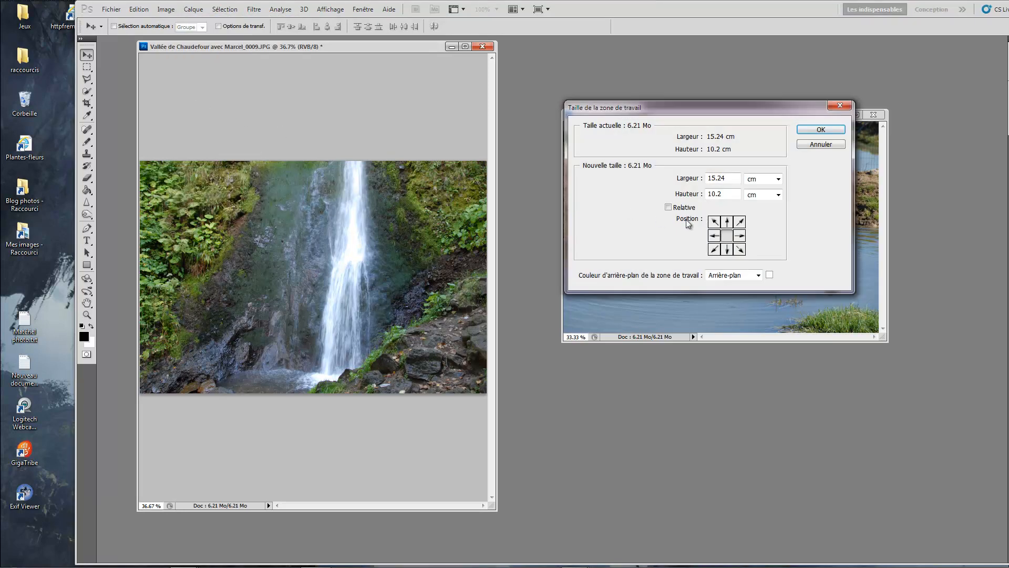
left_click(778, 179)
left_click(765, 198)
left_click(763, 198)
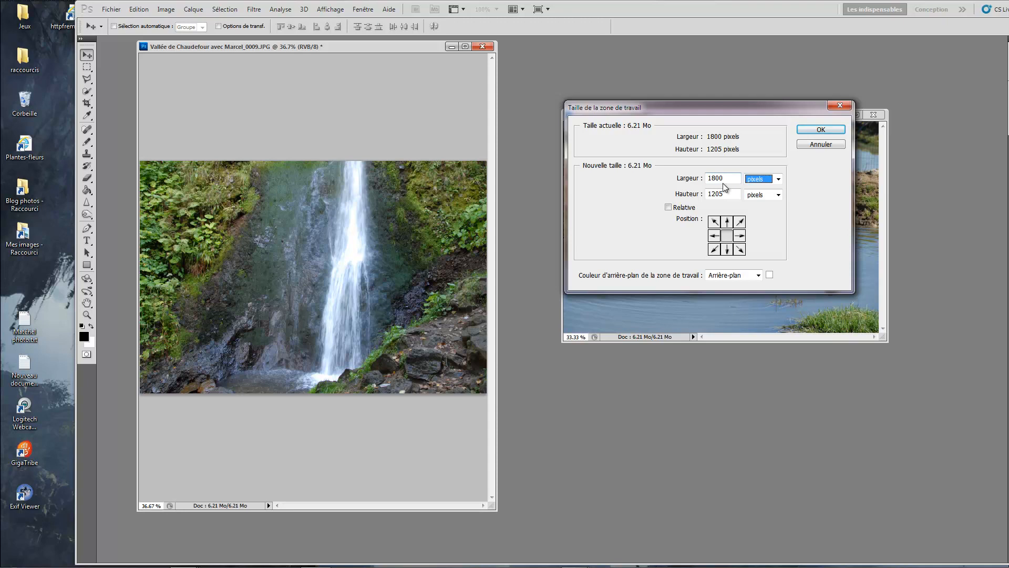
left_click(727, 221)
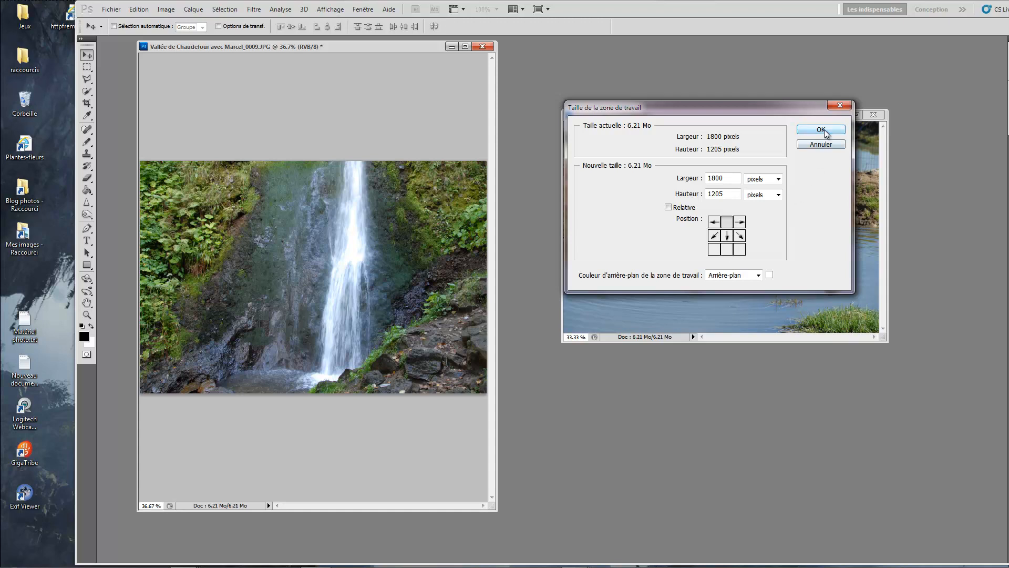
left_click_drag(729, 196, 685, 201)
type("18")
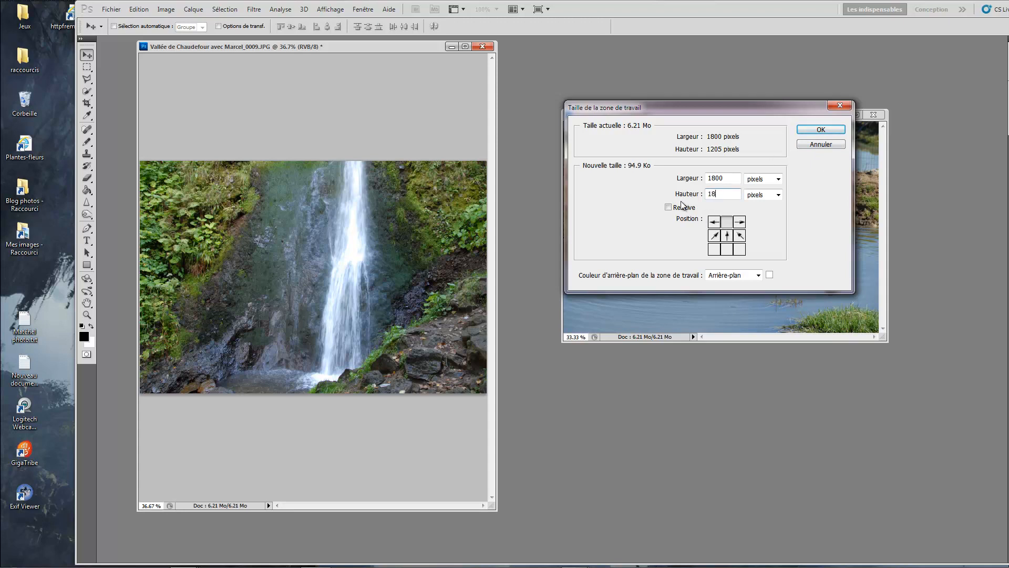
type("00")
left_click(815, 130)
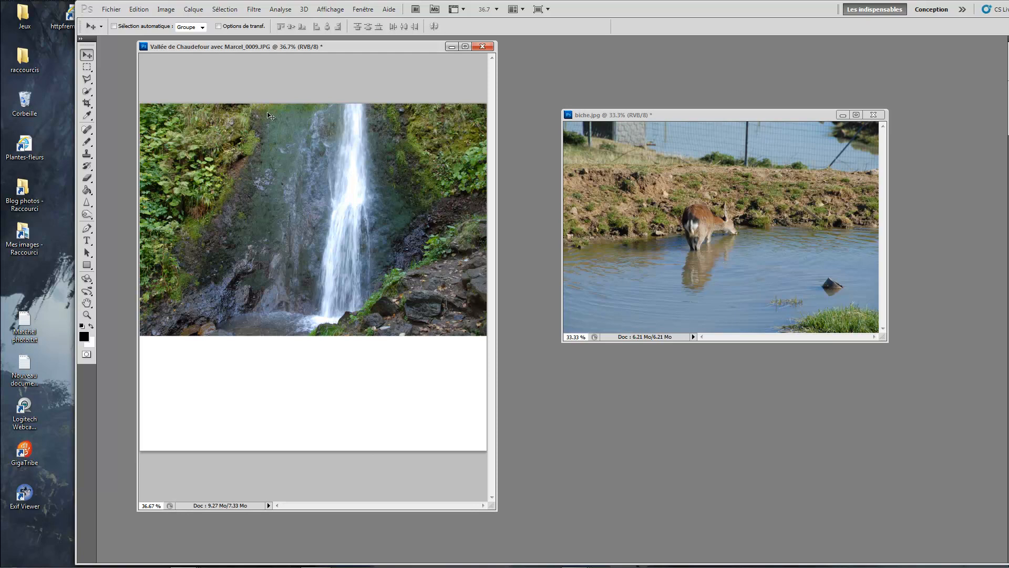
Step: Apply the Flaming Pear Flood filter to the waterfall photo with a horizon of 67 and its other current settings
left_click(254, 10)
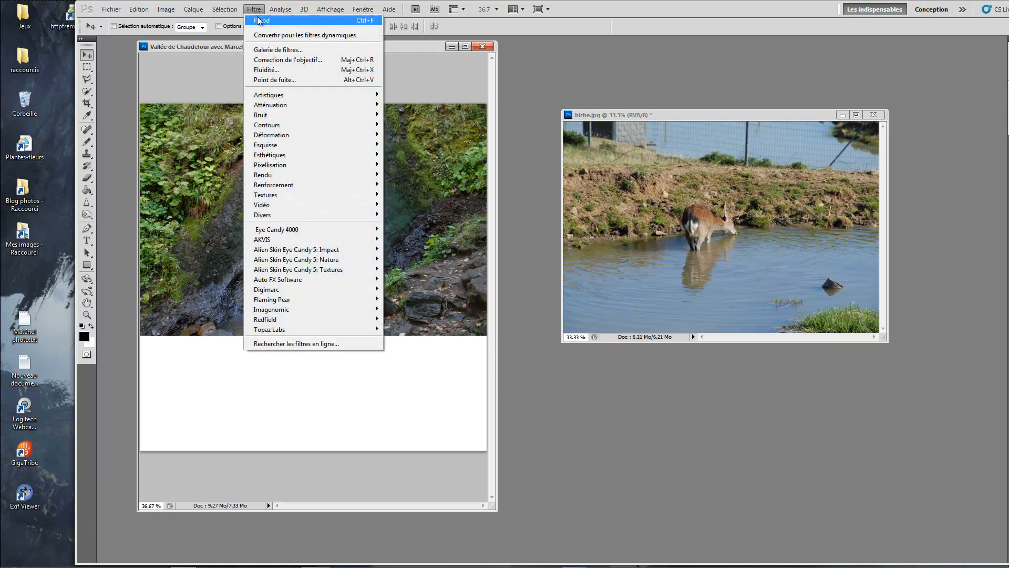
mouse_move(291, 298)
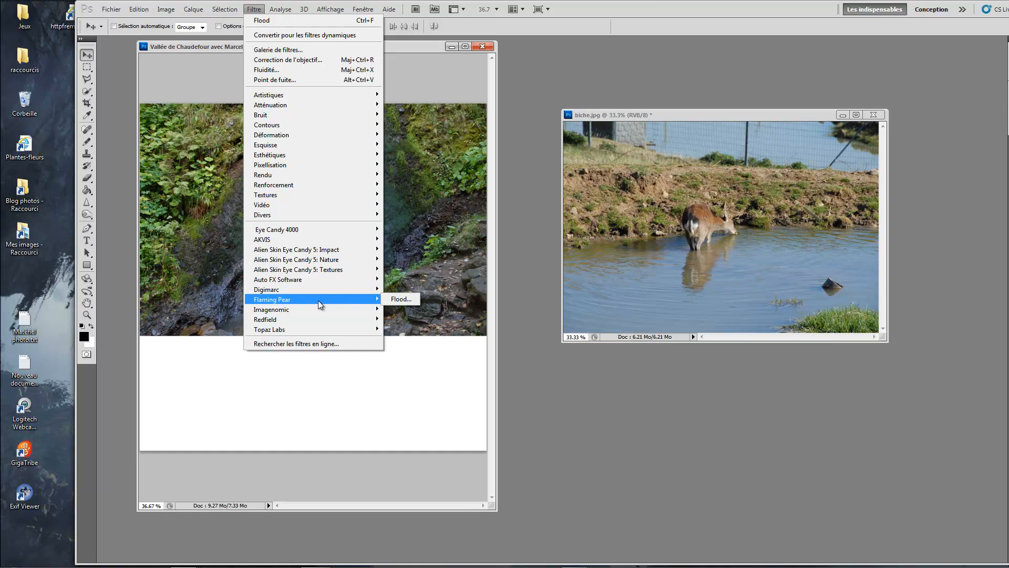
left_click(403, 298)
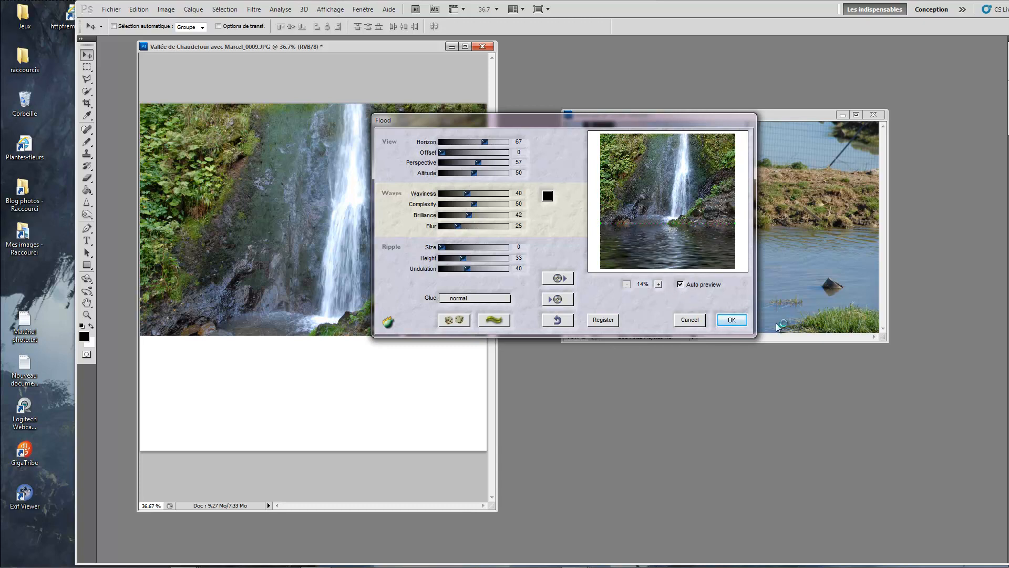
left_click(732, 320)
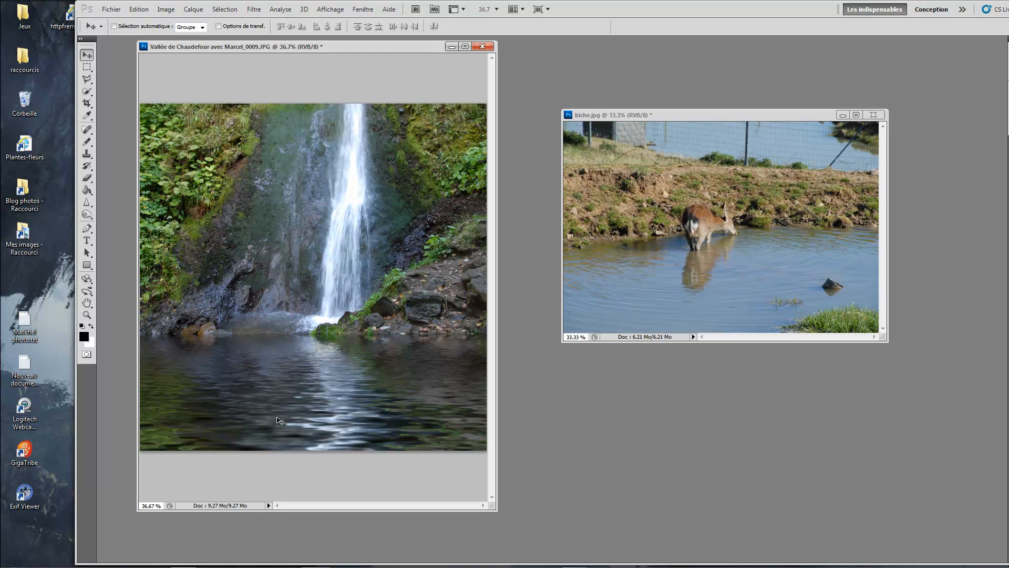
Step: Enlarge biche.jpg beside the waterfall photo and outline the deer, its reflection and the surrounding water with the Polygonal Lasso
left_click_drag(697, 114, 641, 44)
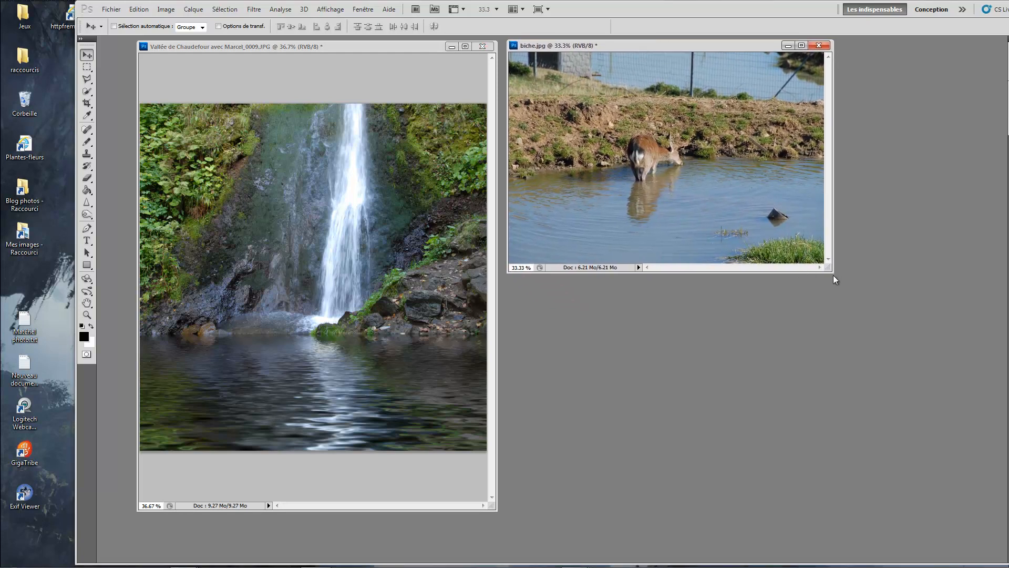
left_click_drag(833, 275, 968, 521)
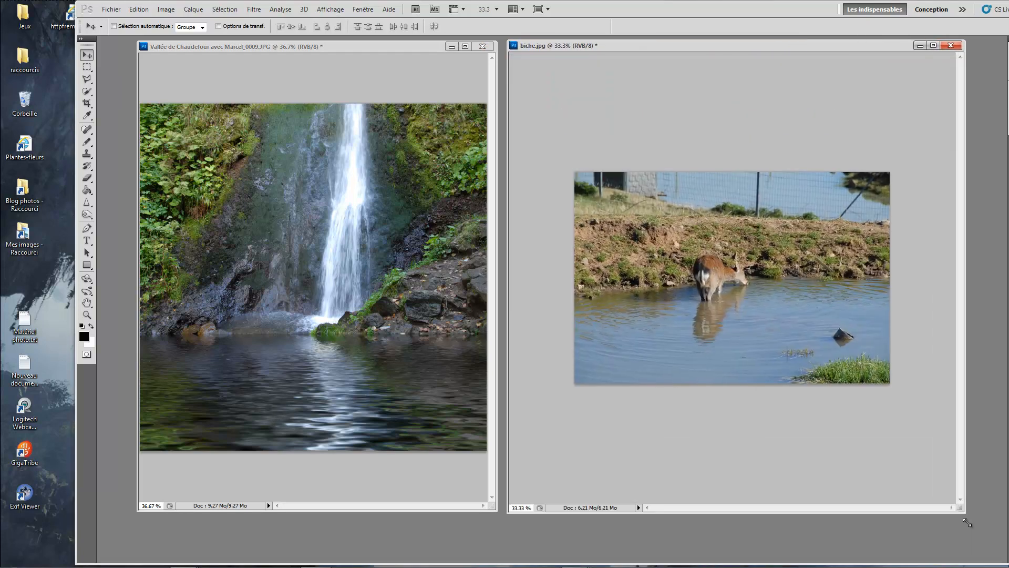
key("ctrl+plus")
scroll(737, 299, "up", 7)
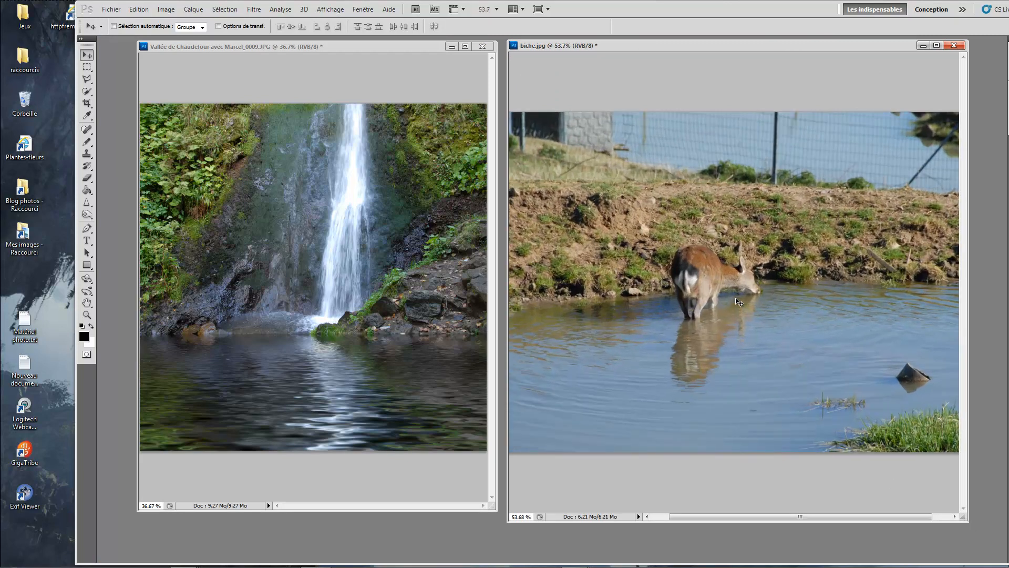
scroll(739, 302, "up", 2)
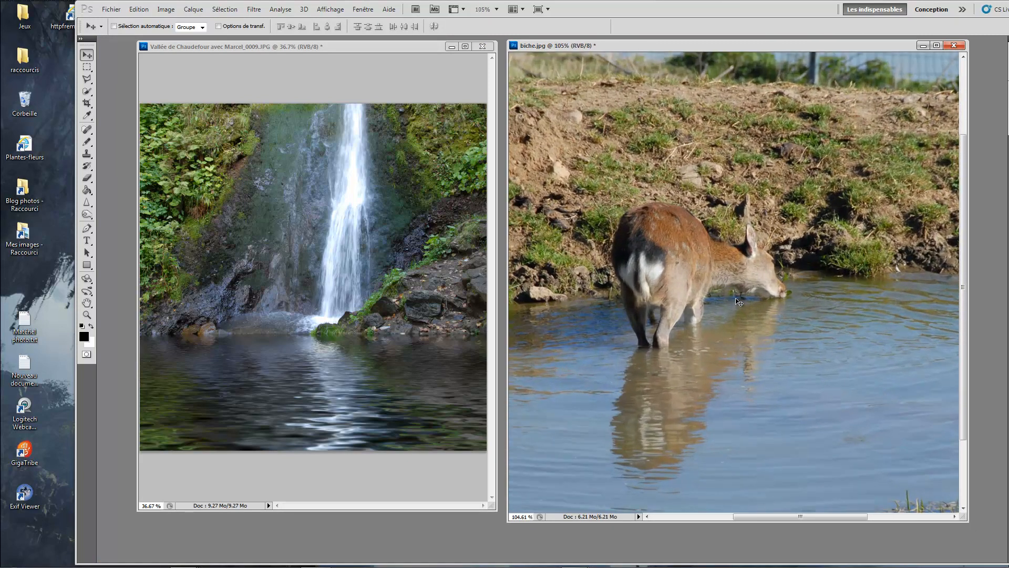
left_click(86, 80)
right_click(88, 83)
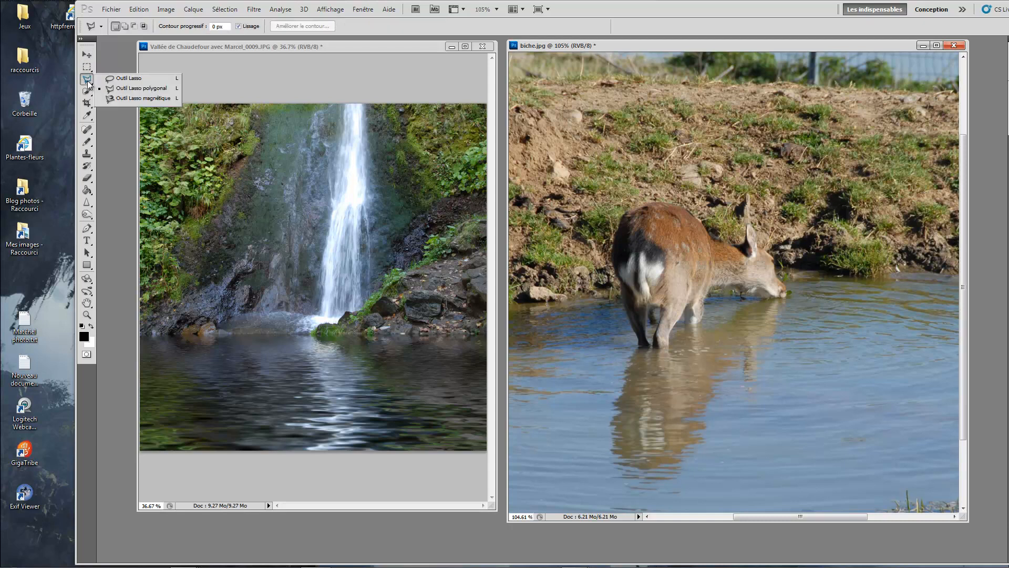
left_click(128, 90)
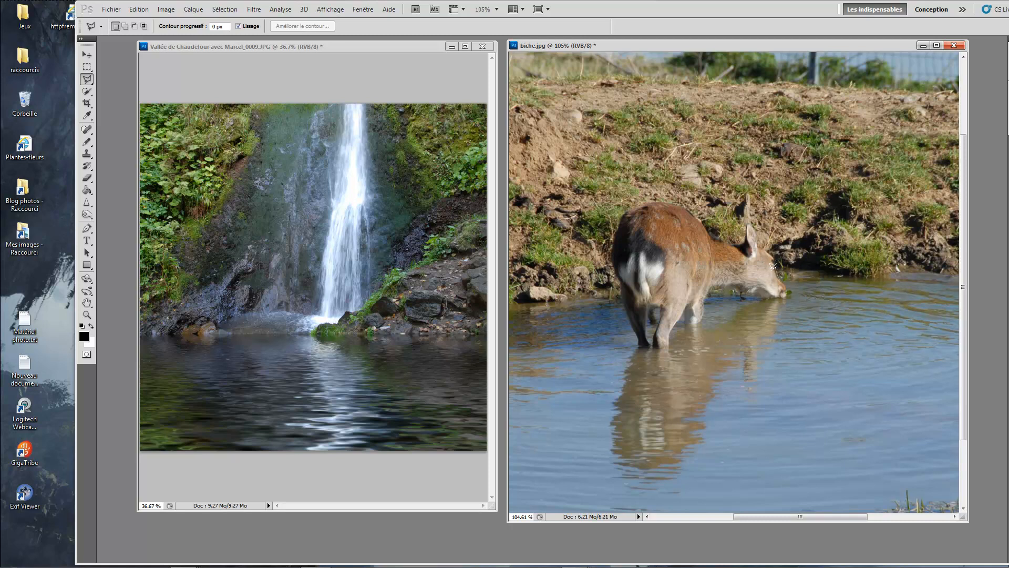
scroll(773, 265, "up", 1)
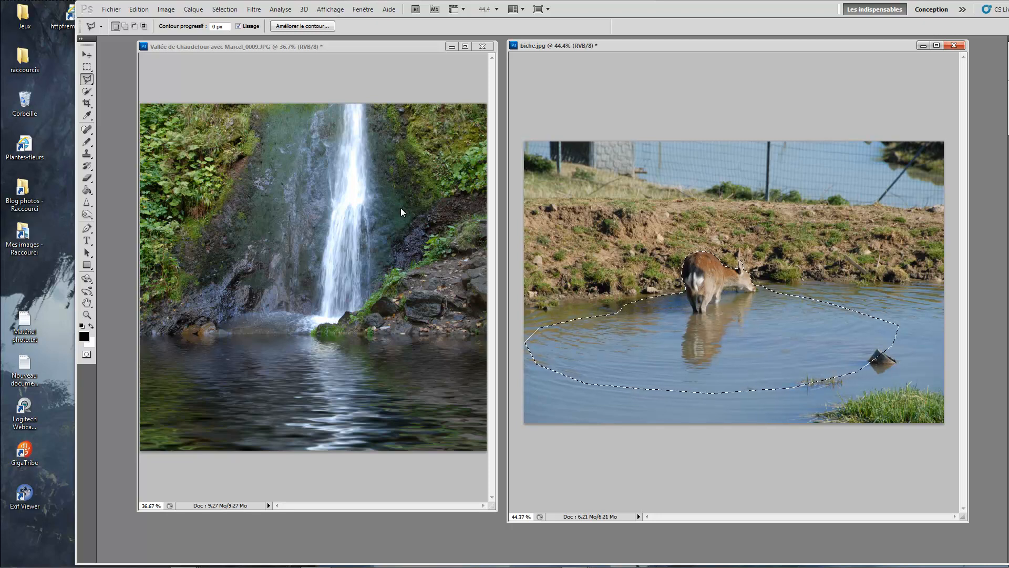
Step: Copy the selected deer and water into the lower left of the waterfall's pool, and flatten the image
left_click(87, 55)
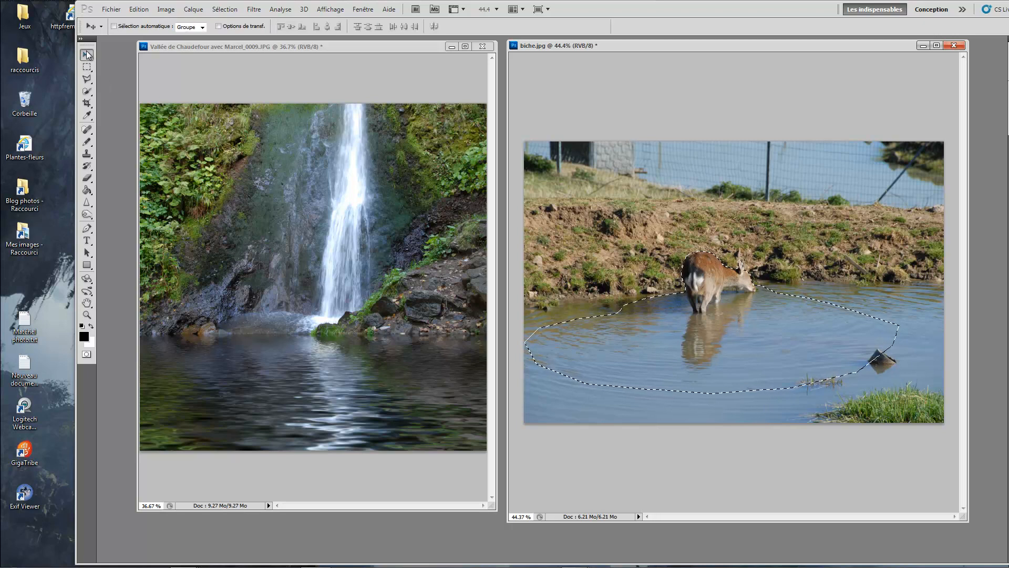
left_click_drag(714, 313, 405, 371)
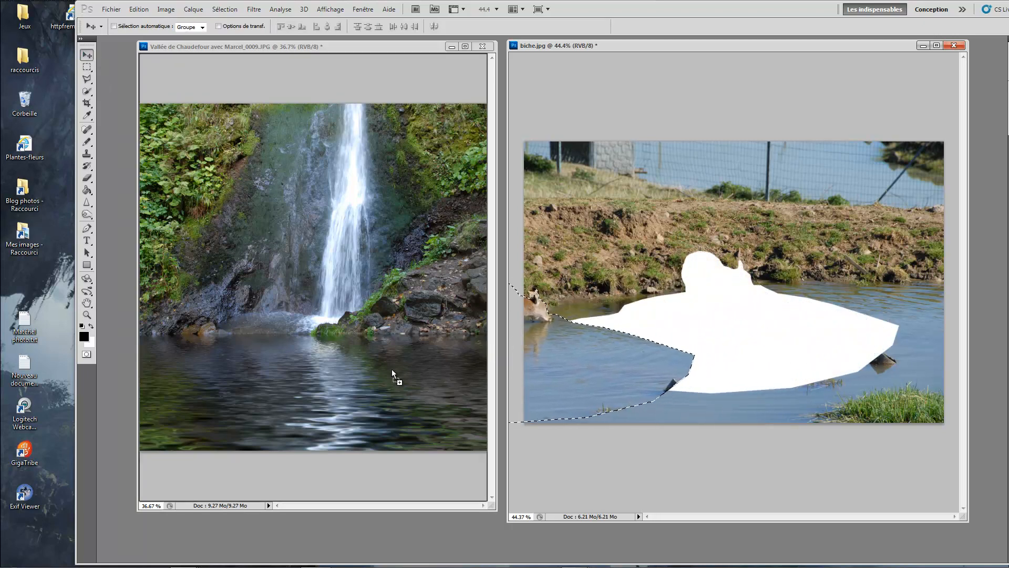
left_click_drag(285, 385, 276, 411)
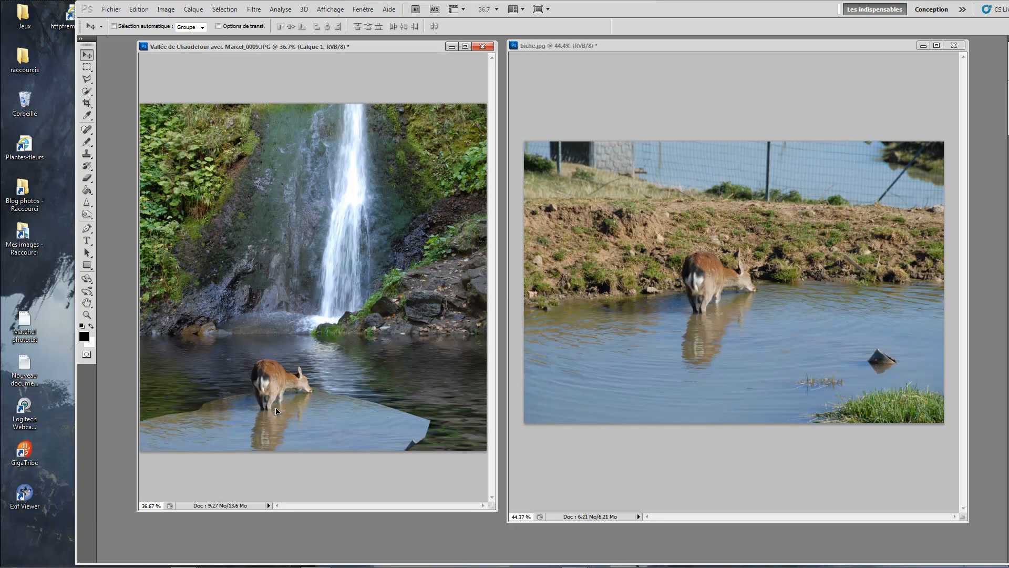
left_click_drag(277, 410, 280, 412)
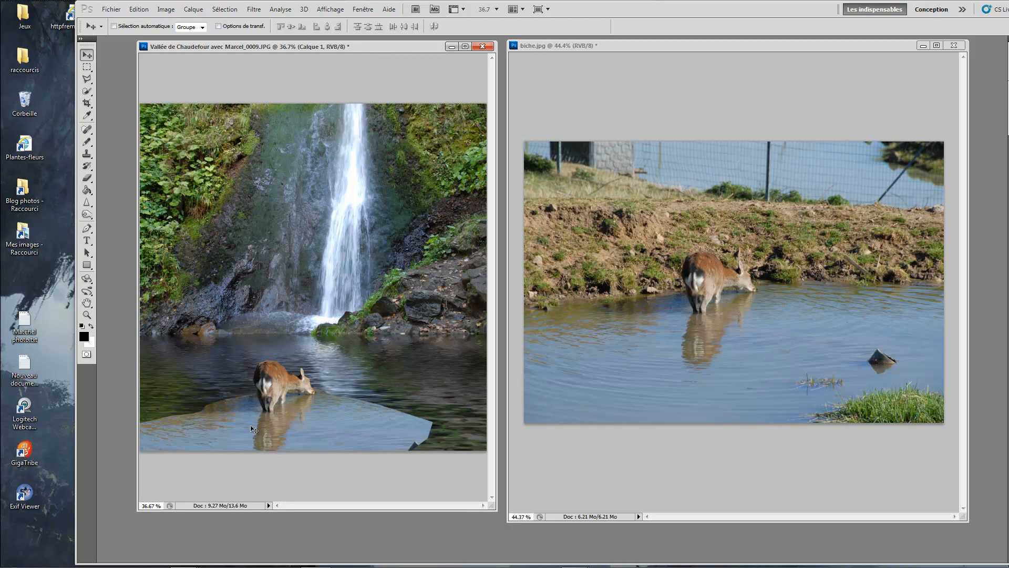
left_click(193, 9)
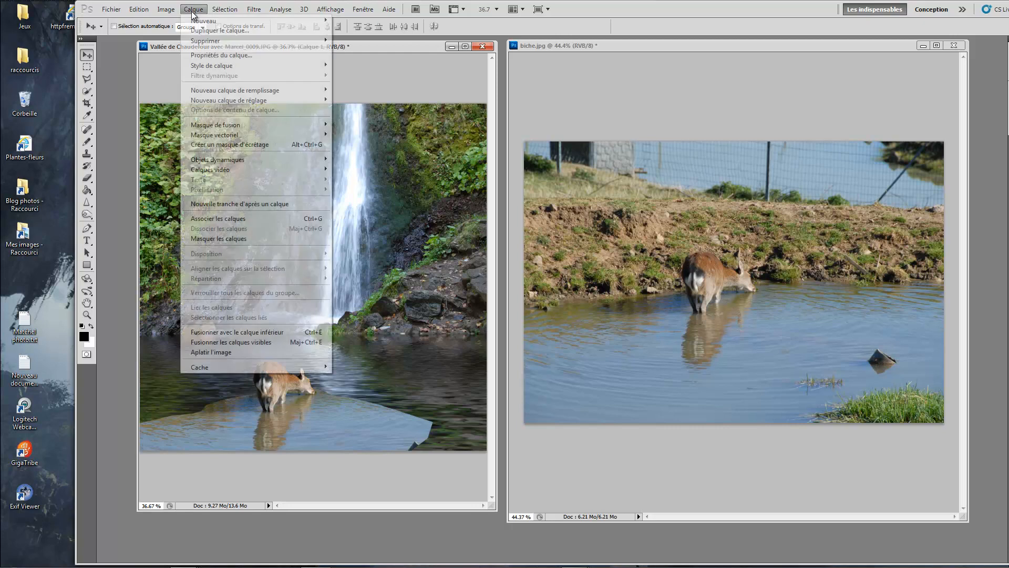
left_click(225, 351)
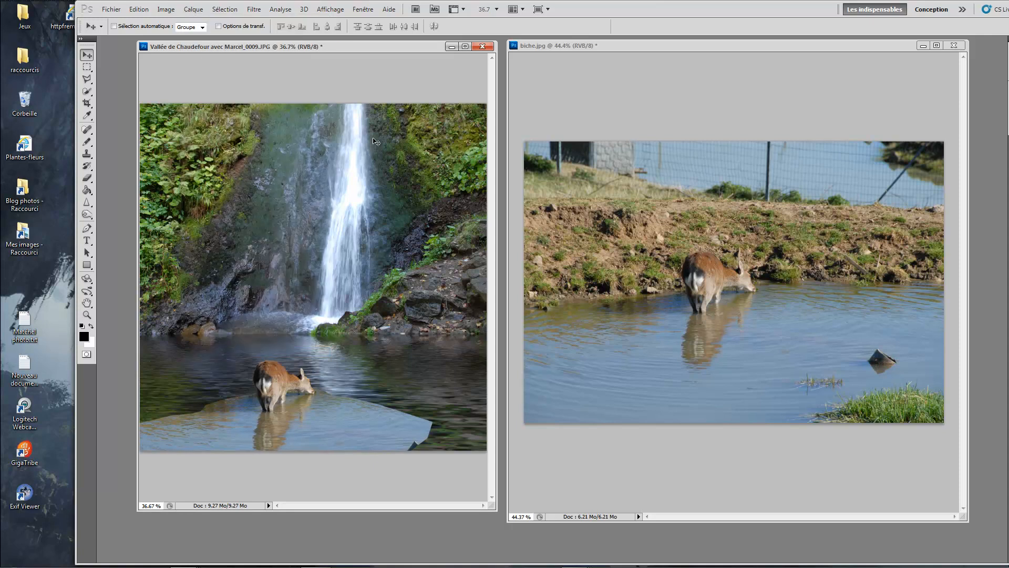
Step: Set up the Clone Stamp tool for the waterfall image with 71% opacity and 71% flow
left_click(88, 154)
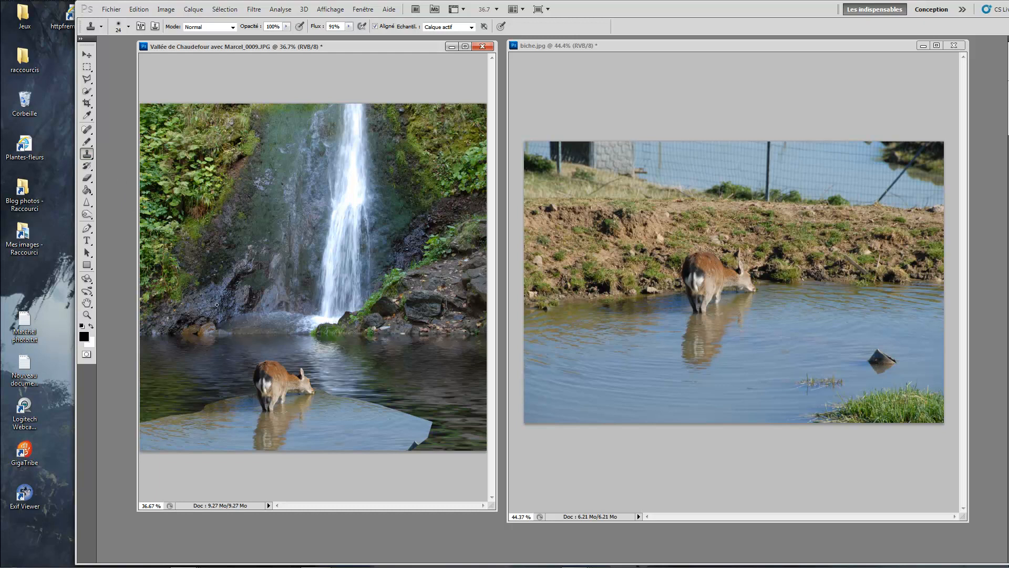
scroll(202, 404, "up", 8, "alt")
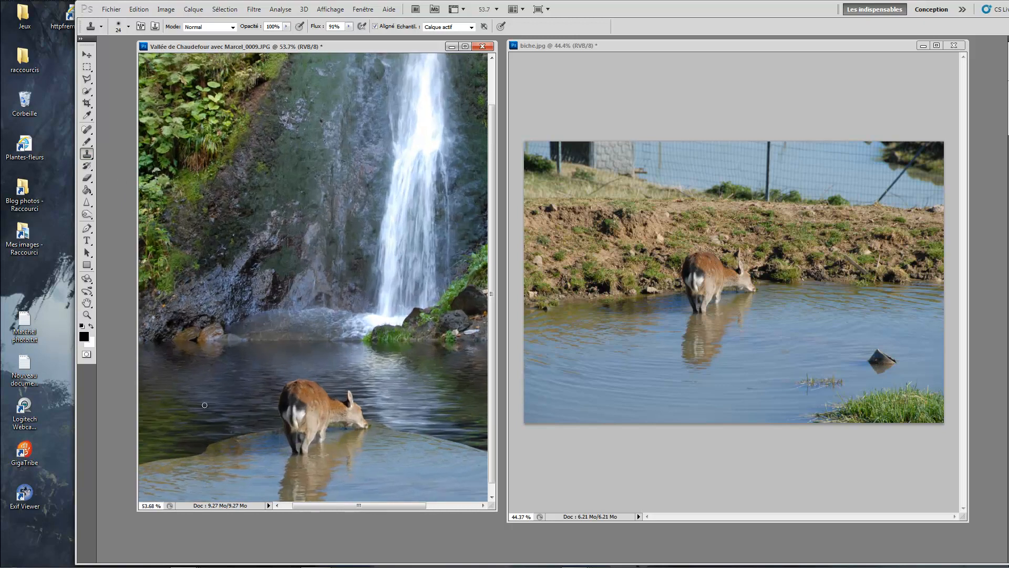
scroll(262, 444, "up", 2, "alt")
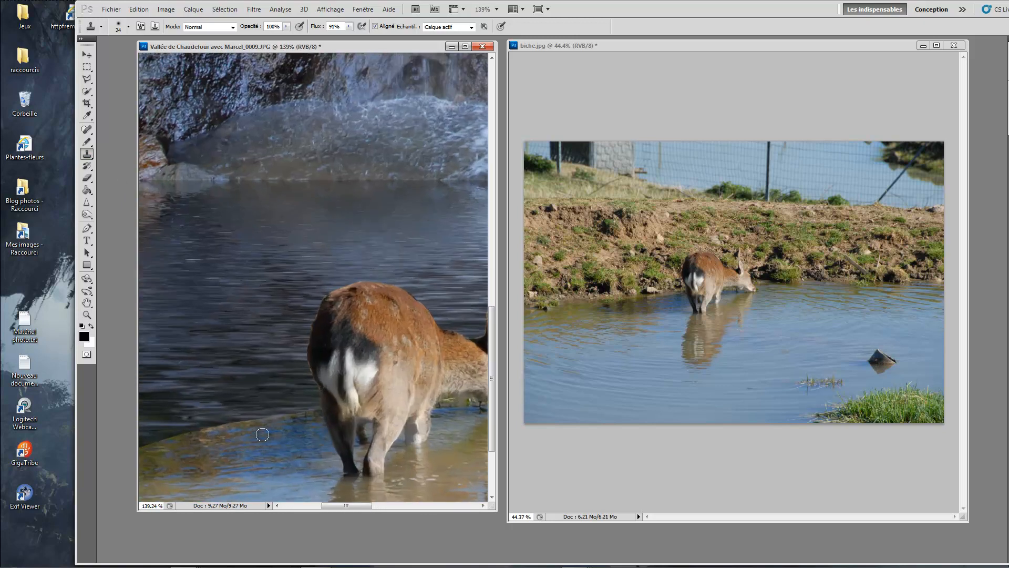
left_click_drag(496, 512, 749, 566)
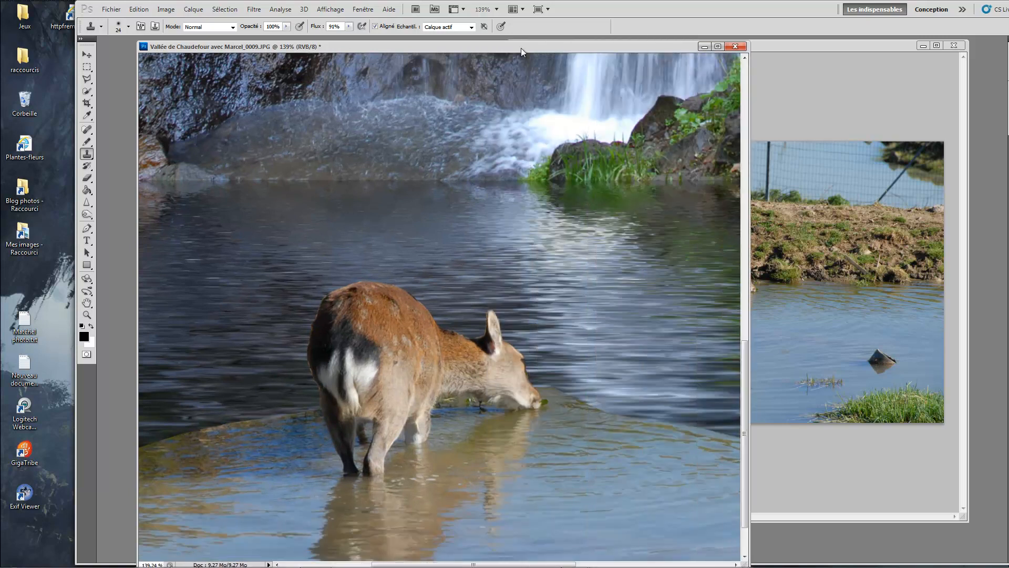
left_click_drag(530, 43, 588, 6)
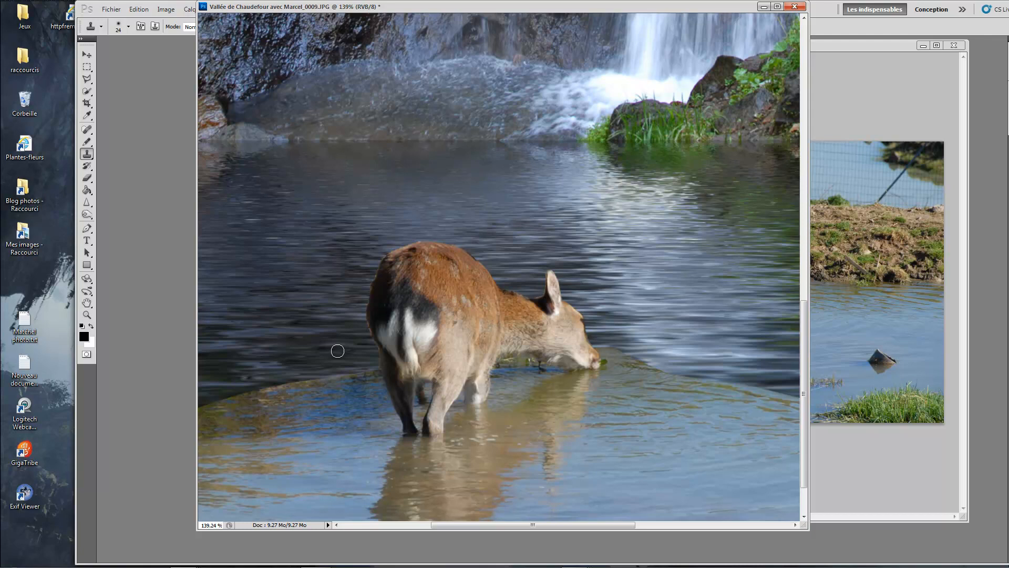
key("alt")
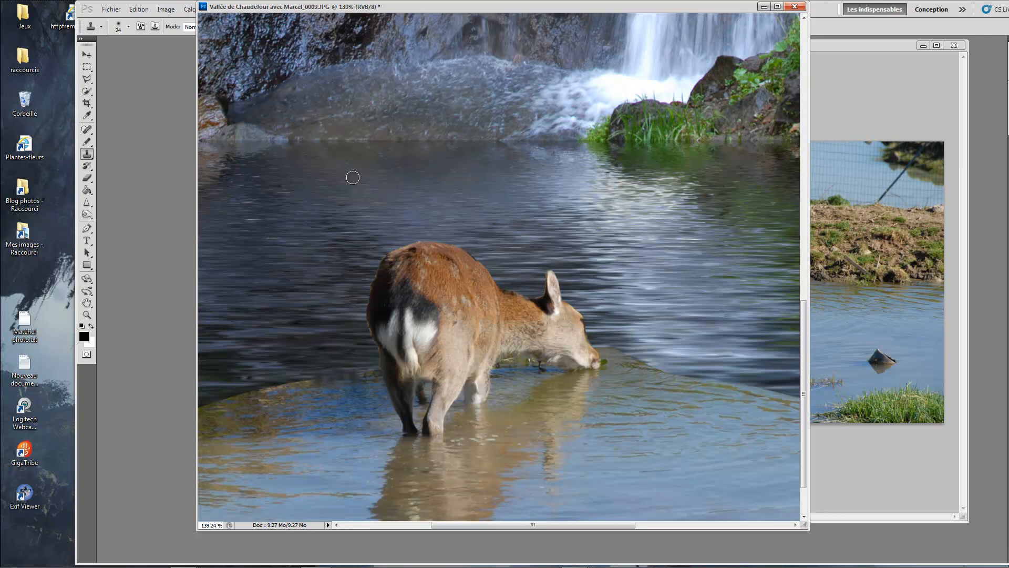
left_click_drag(456, 9, 439, 68)
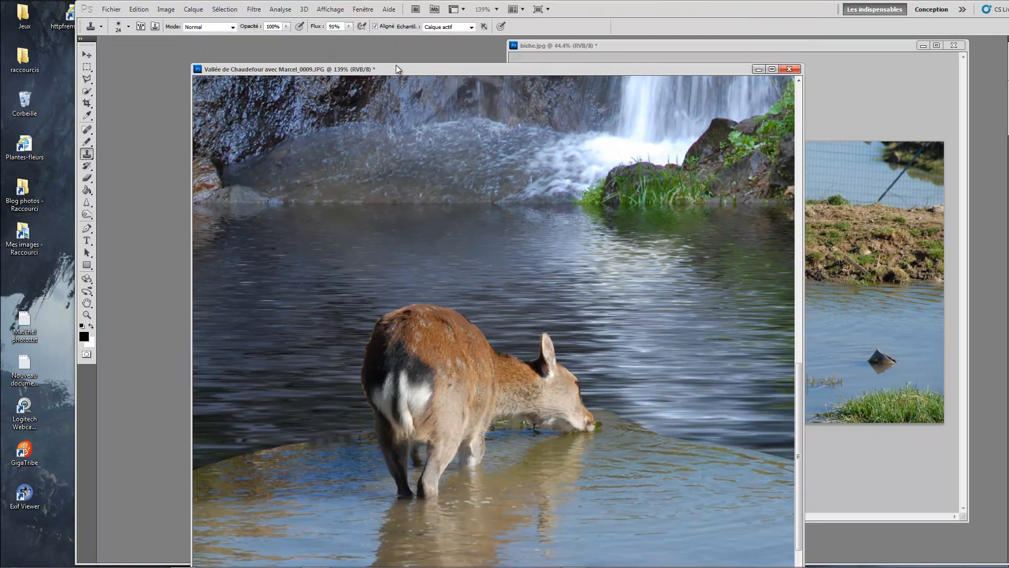
left_click(286, 26)
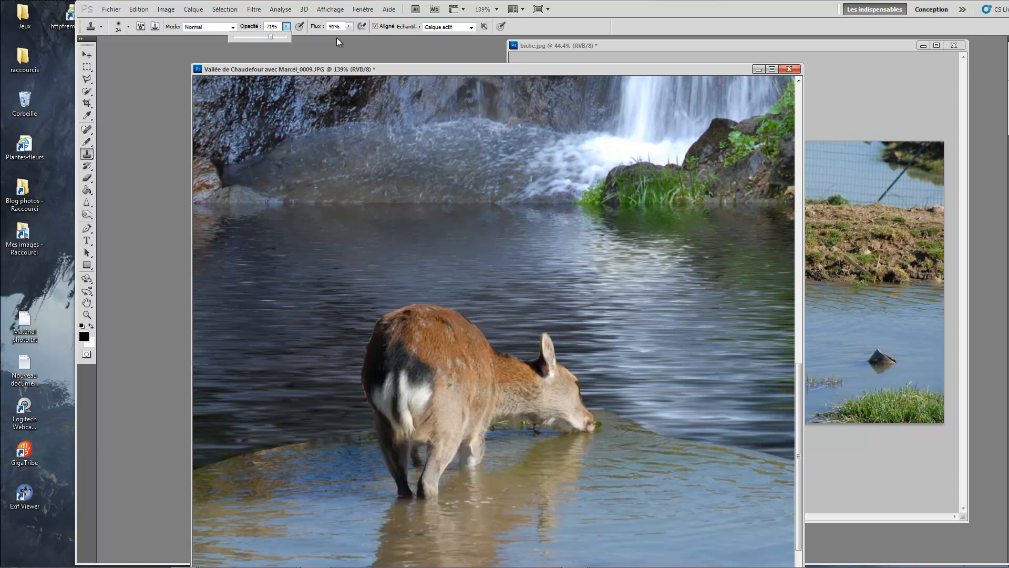
left_click(349, 27)
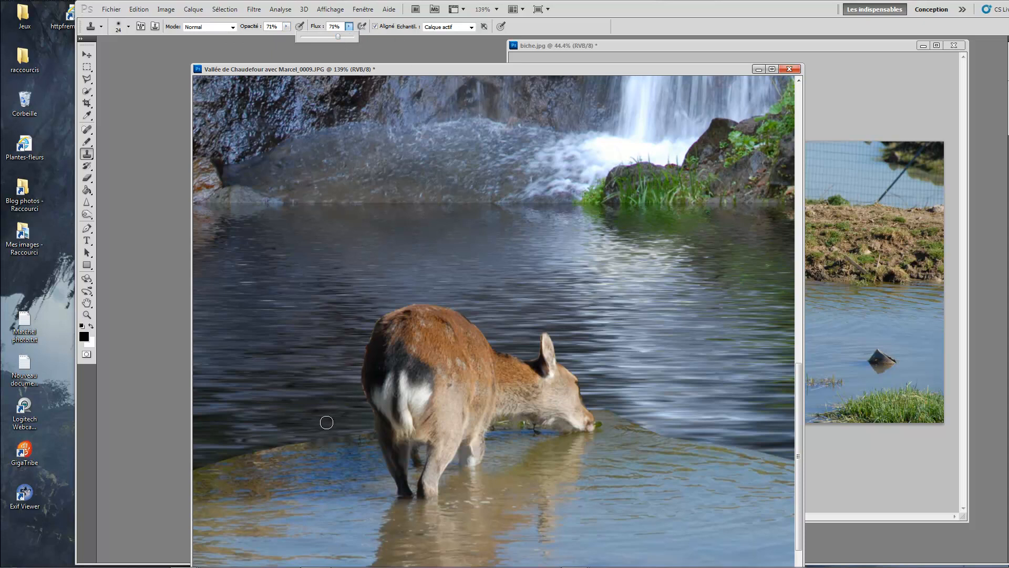
Step: Clone dark pool water over the hard upper edge of the pasted water patch left of the deer
left_click(318, 441)
left_click_drag(316, 442, 258, 452)
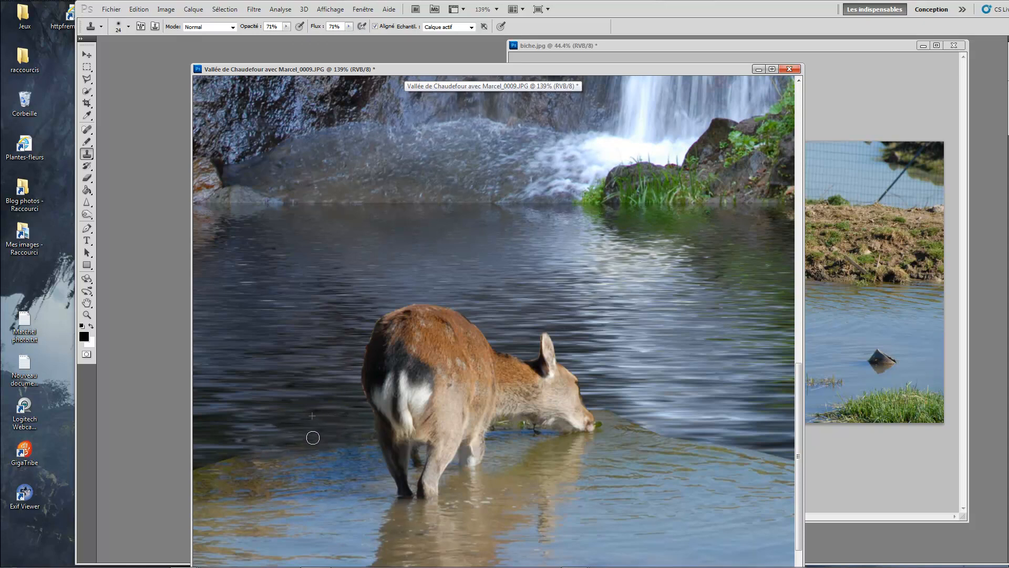
scroll(271, 456, "down", 3)
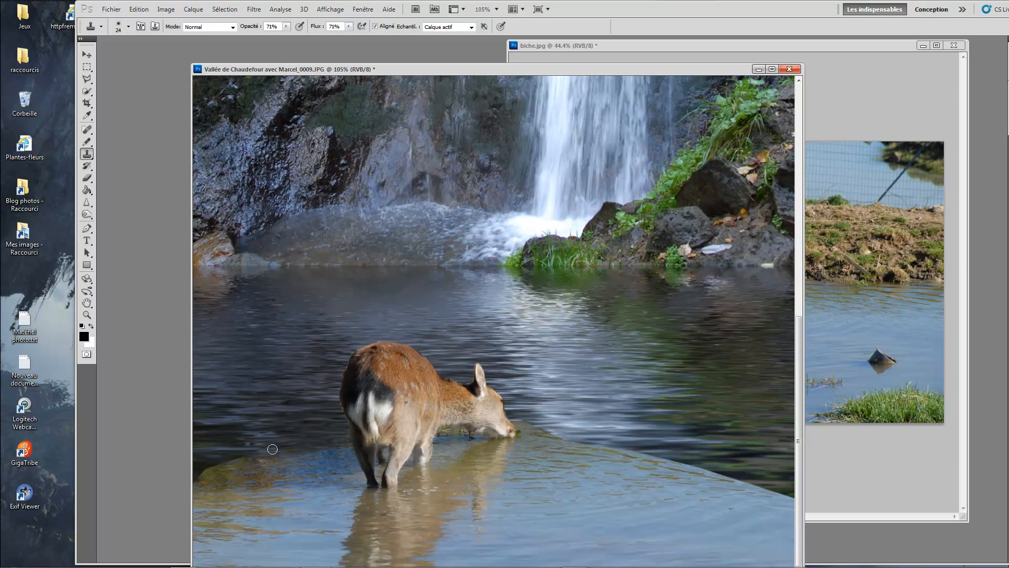
scroll(280, 467, "down", 1)
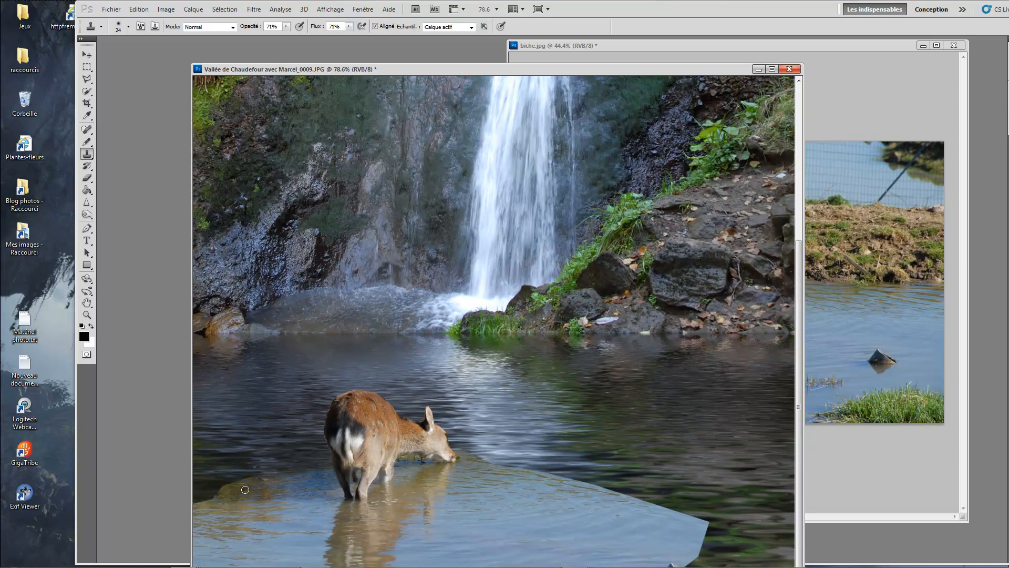
scroll(242, 491, "down", 3)
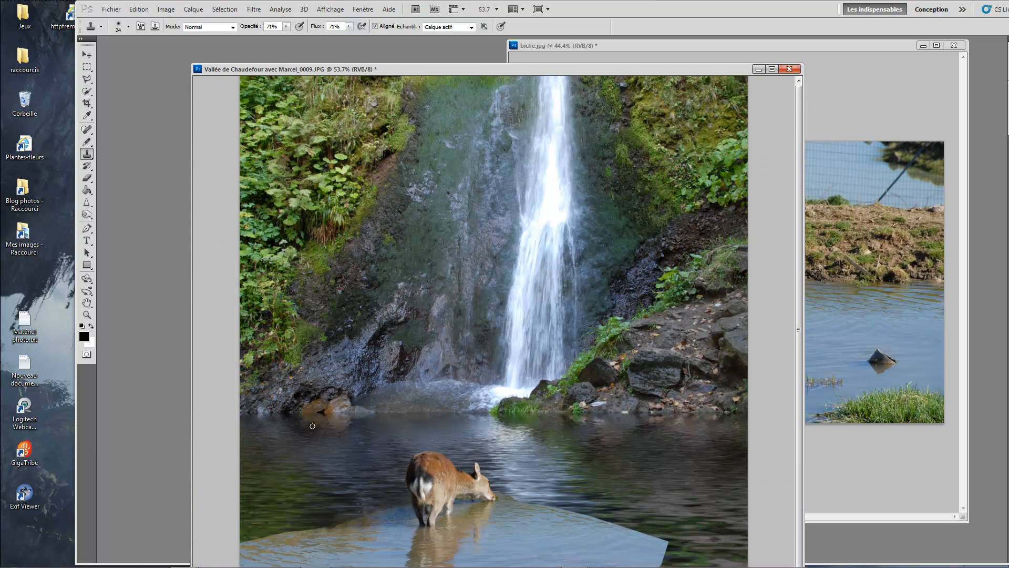
Step: Set the Clone Stamp to 40% opacity and enlarge its soft brush to 98 px
left_click(286, 27)
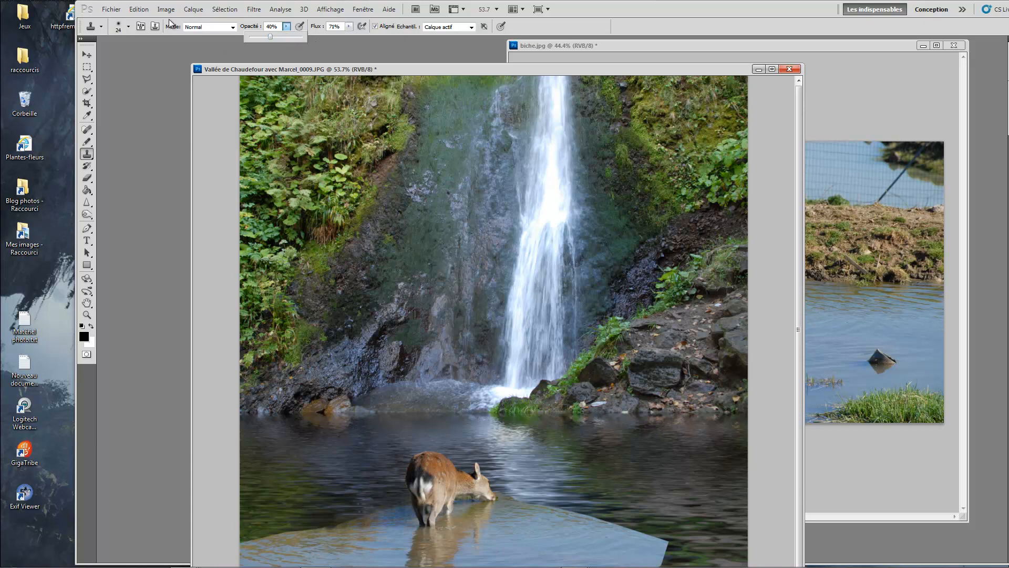
left_click(128, 26)
left_click(125, 55)
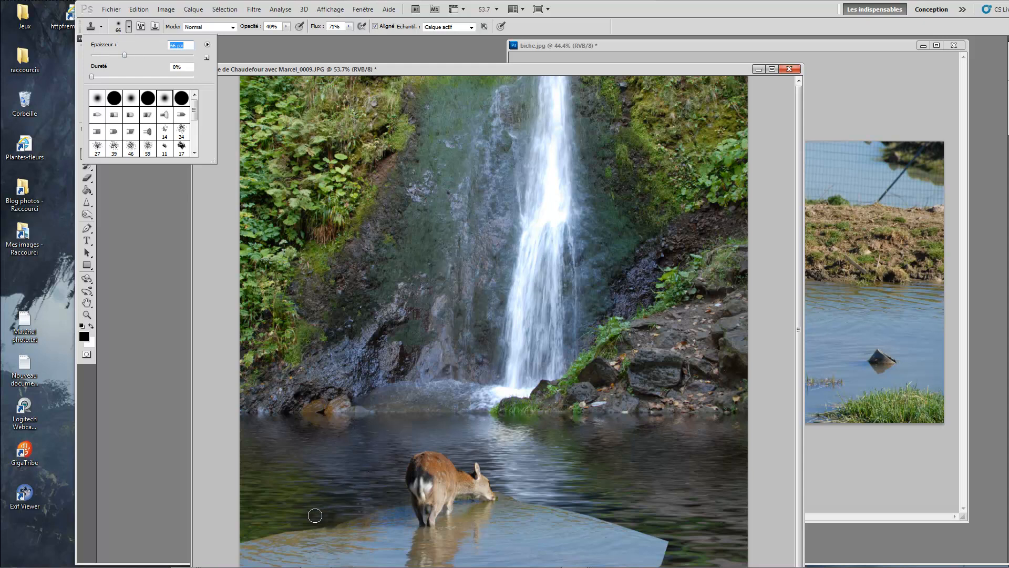
left_click(141, 55)
Step: Sample the dark pool water and clone it along the pasted patch's edge between the deer and the photo's left border
left_click(299, 511, "alt")
mouse_move(311, 530)
left_mouse_down()
mouse_move(343, 524)
mouse_move(270, 535)
mouse_move(369, 513)
mouse_move(250, 539)
mouse_move(270, 538)
mouse_move(261, 536)
mouse_move(278, 523)
mouse_move(262, 515)
mouse_move(256, 540)
mouse_move(241, 542)
mouse_move(299, 528)
left_mouse_up()
left_click(270, 518, "alt")
left_click(262, 528, "alt")
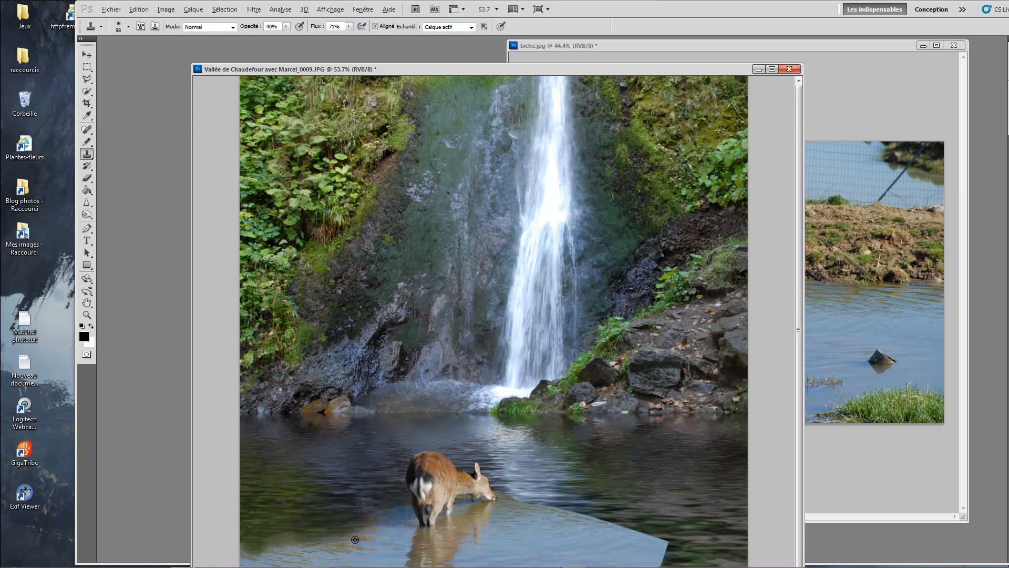
Step: Clone dark pool water over the pasted patch's hard edge and jagged lower corner right of the deer, undoing one stroke
scroll(378, 501, "down", 1)
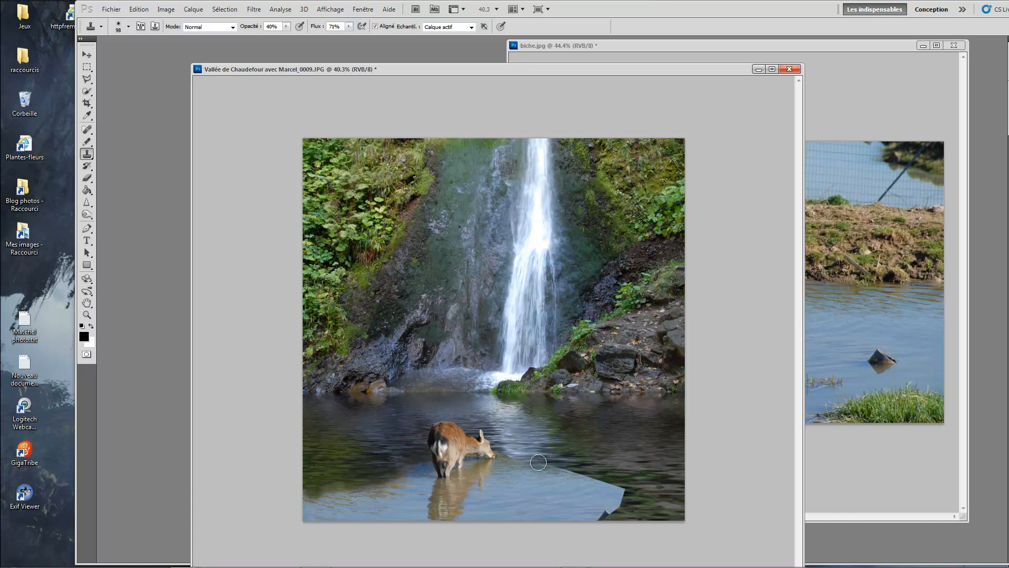
mouse_move(597, 475)
left_mouse_down()
mouse_move(626, 486)
mouse_move(611, 510)
mouse_move(630, 503)
mouse_move(599, 513)
mouse_move(632, 516)
mouse_move(599, 517)
mouse_move(629, 501)
mouse_move(614, 514)
mouse_move(625, 495)
mouse_move(606, 495)
mouse_move(627, 489)
mouse_move(619, 507)
mouse_move(620, 487)
mouse_move(597, 496)
mouse_move(622, 494)
left_mouse_up()
key("ctrl+z")
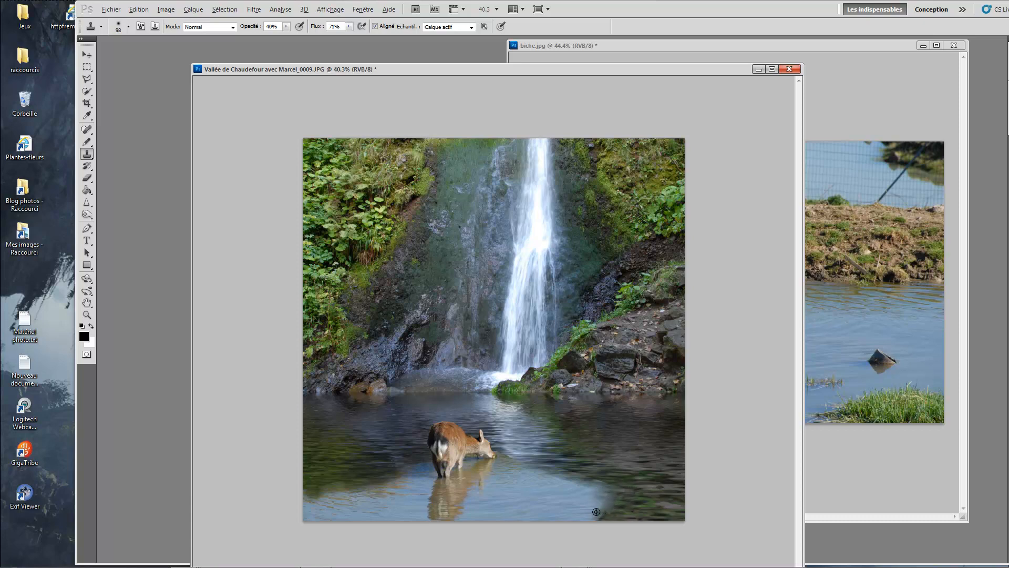
key("alt")
key("alt")
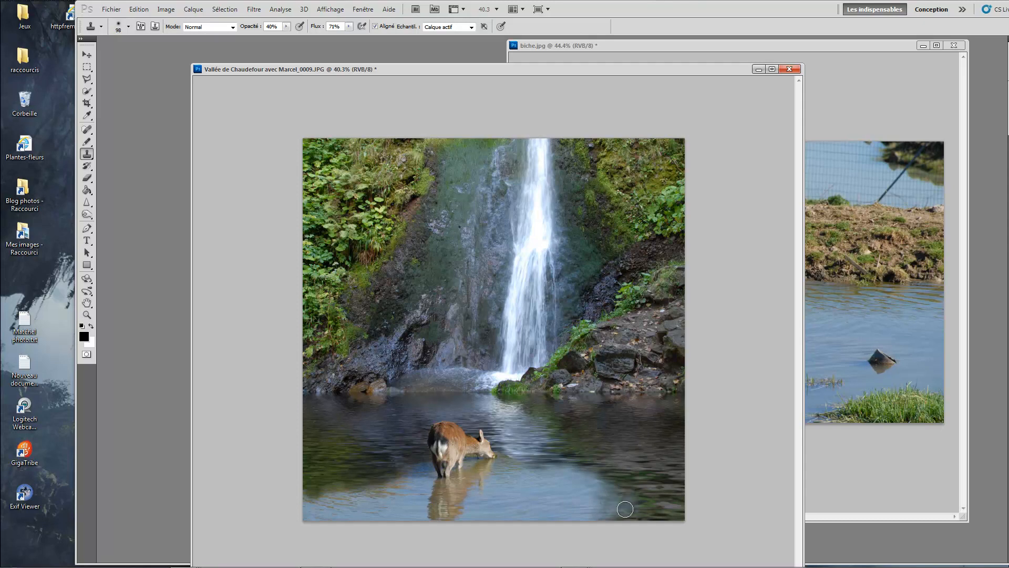
left_click(610, 504)
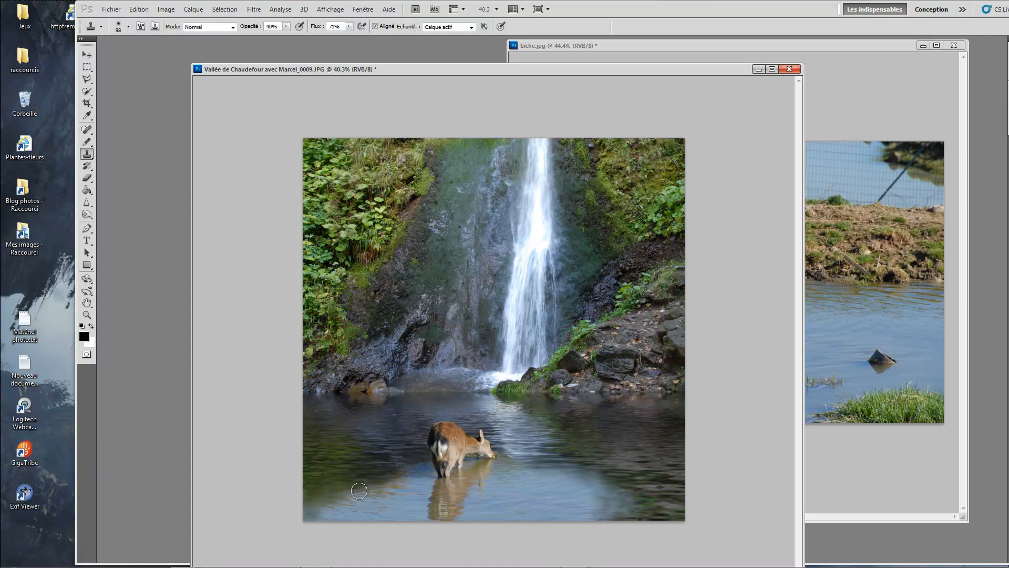
Step: Soften the remaining water transitions left of the deer and around its muzzle and reflection with resampled Clone Stamp strokes
left_click_drag(319, 482, 314, 490)
left_click(412, 483)
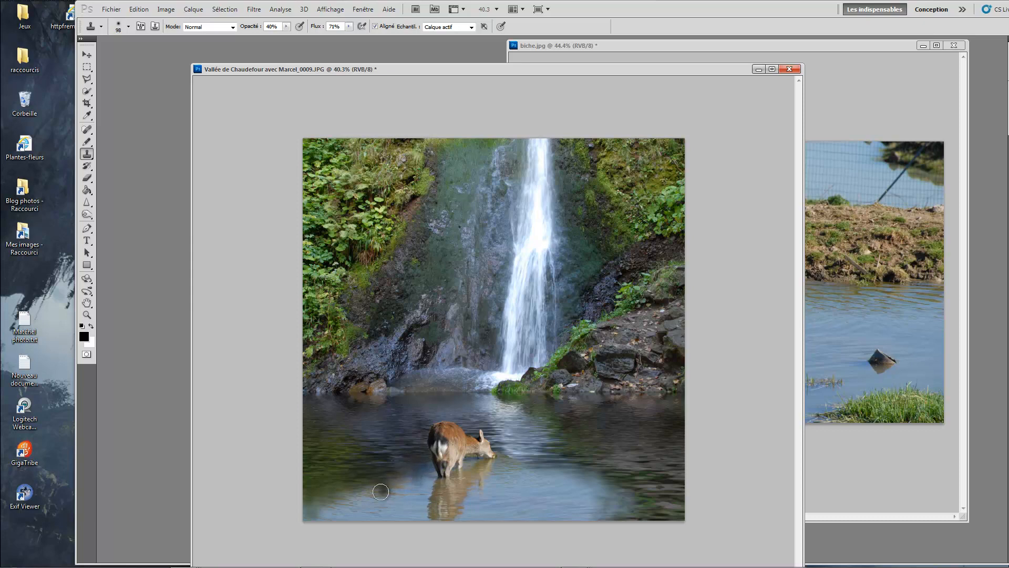
left_click(505, 446, "alt")
key("alt")
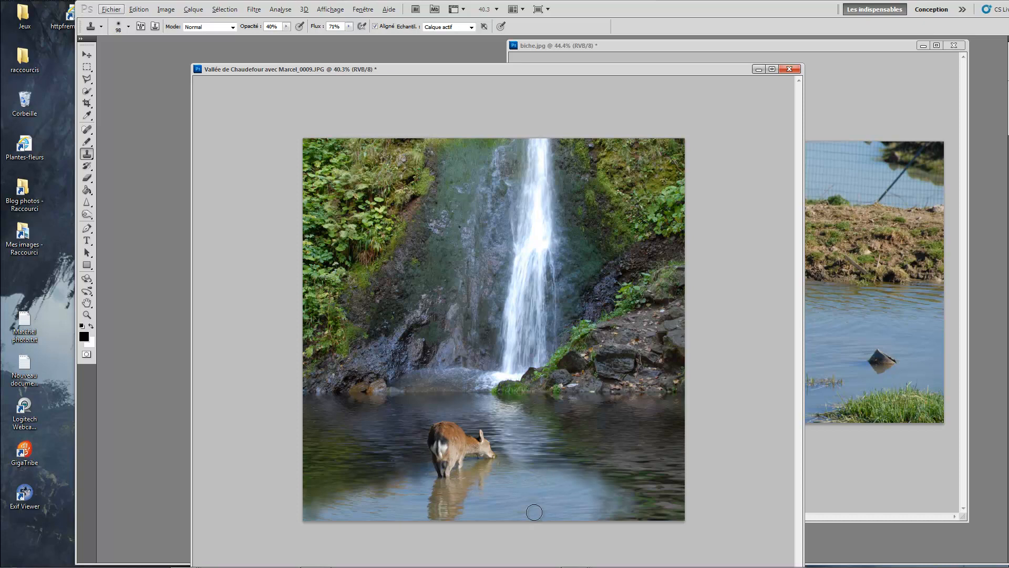
key("alt")
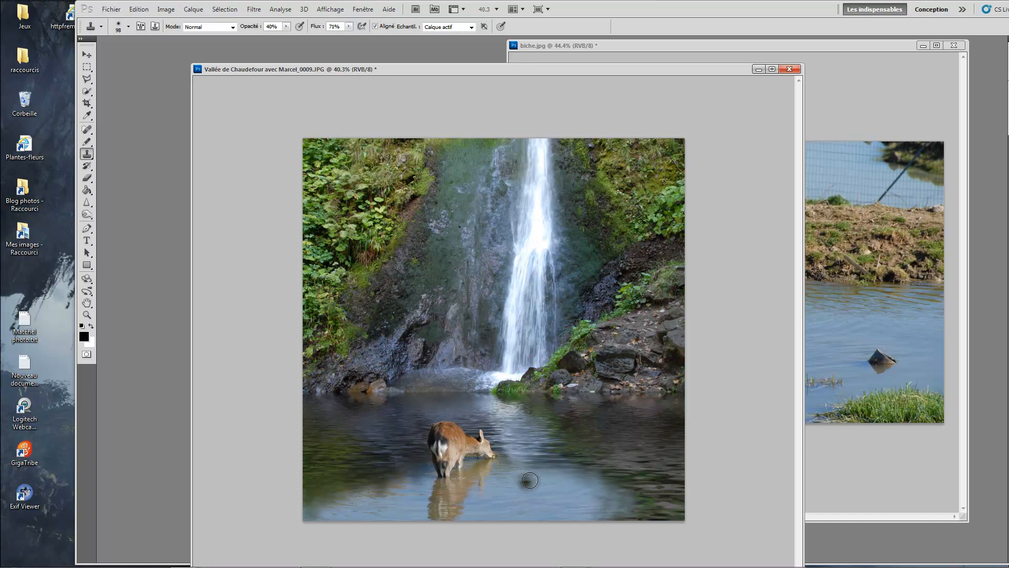
key("alt")
key("alt")
key("alt")
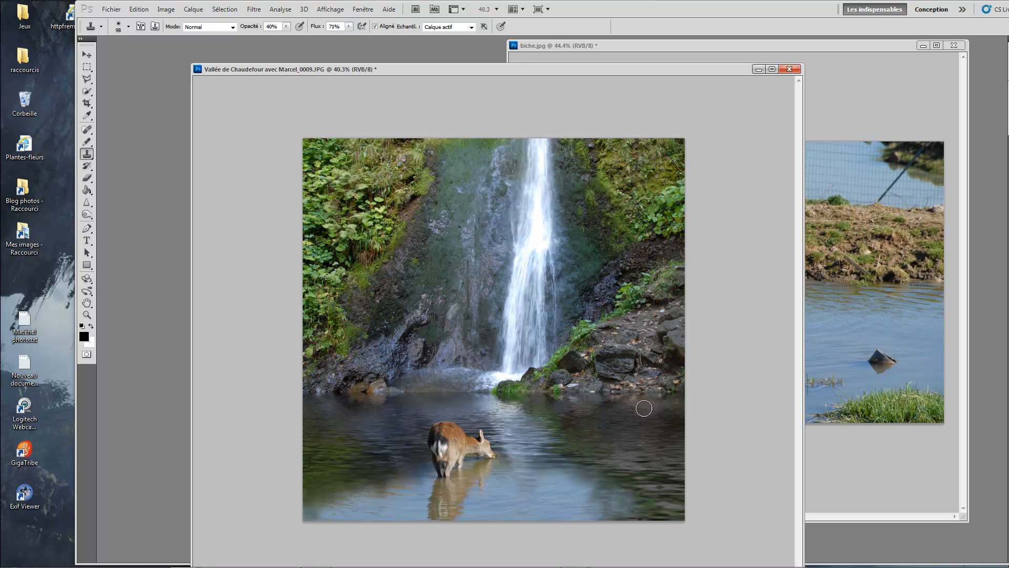
scroll(619, 418, "down", 4)
scroll(562, 415, "up", 1)
scroll(562, 415, "up", 1)
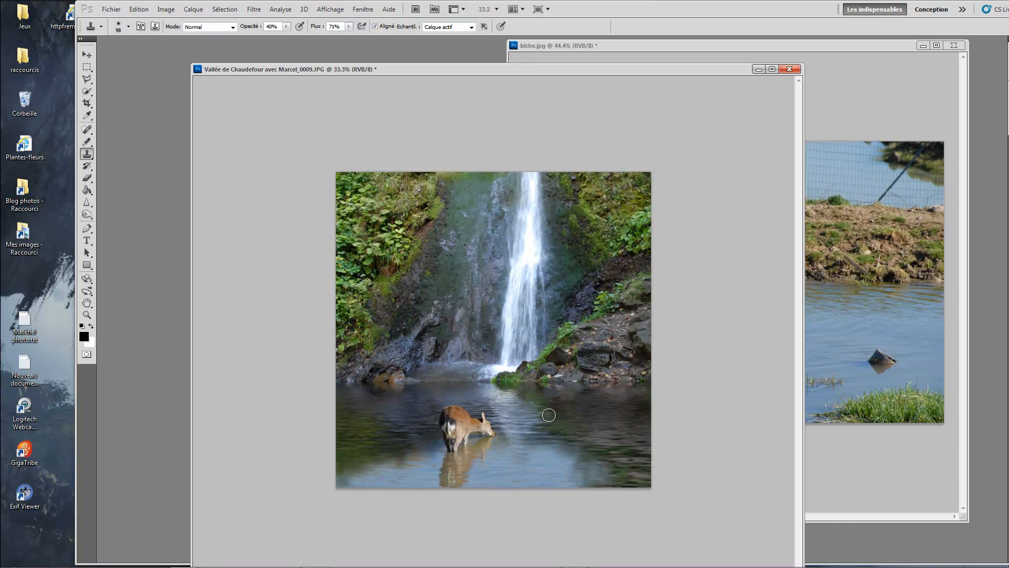